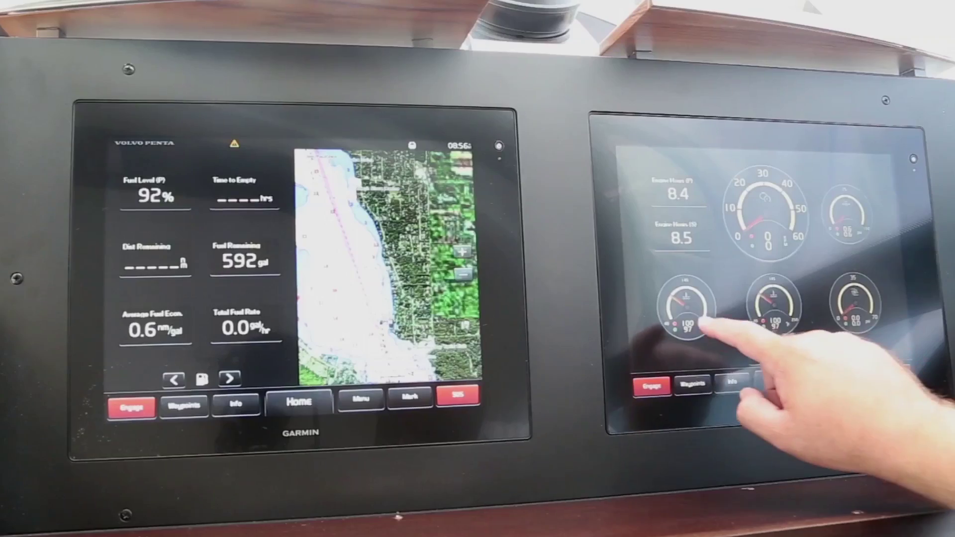
Browse replacement engine data for the lower-left engine gauge via its Gauge Menu
{"action": "left_click", "coordinate": [683, 313]}
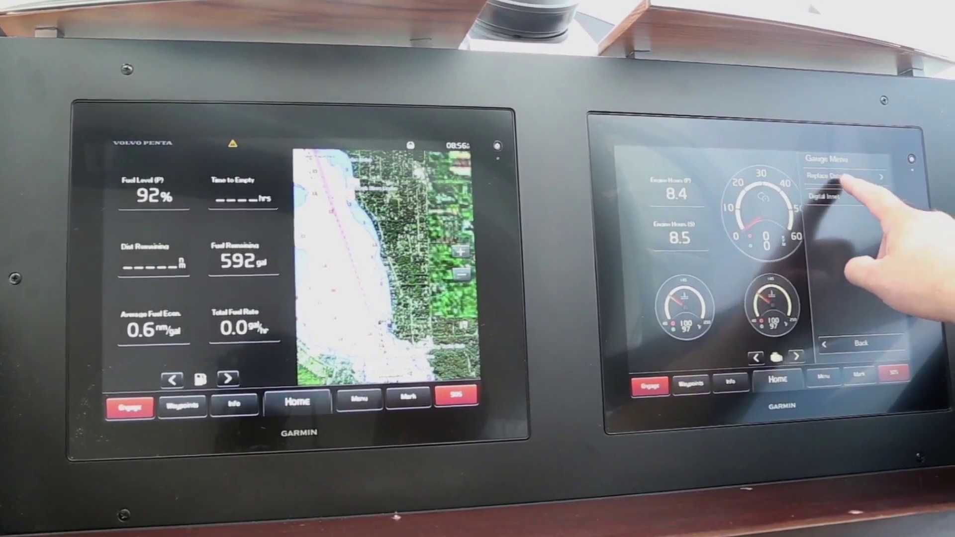
{"action": "left_click", "coordinate": [850, 179]}
{"action": "left_click", "coordinate": [873, 198]}
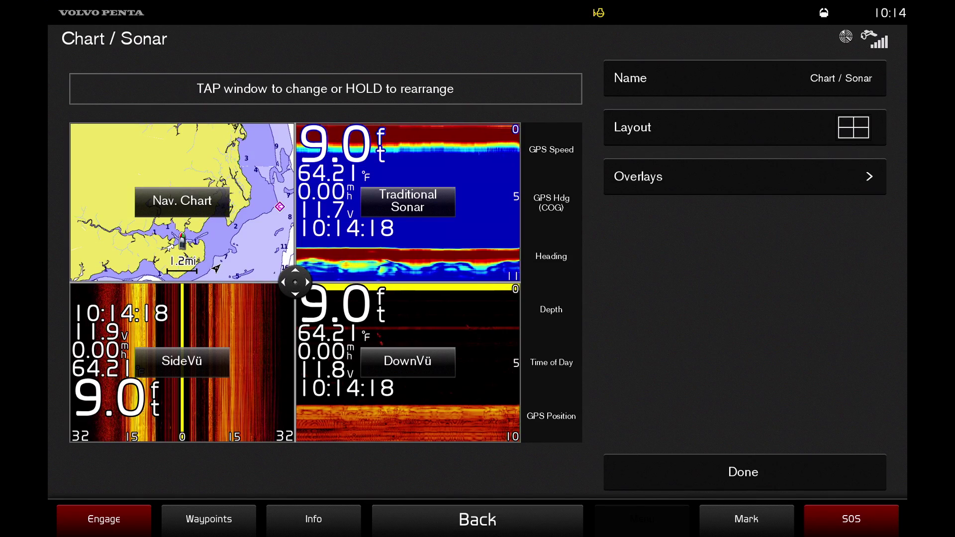
{"action": "type", "text": "C"}
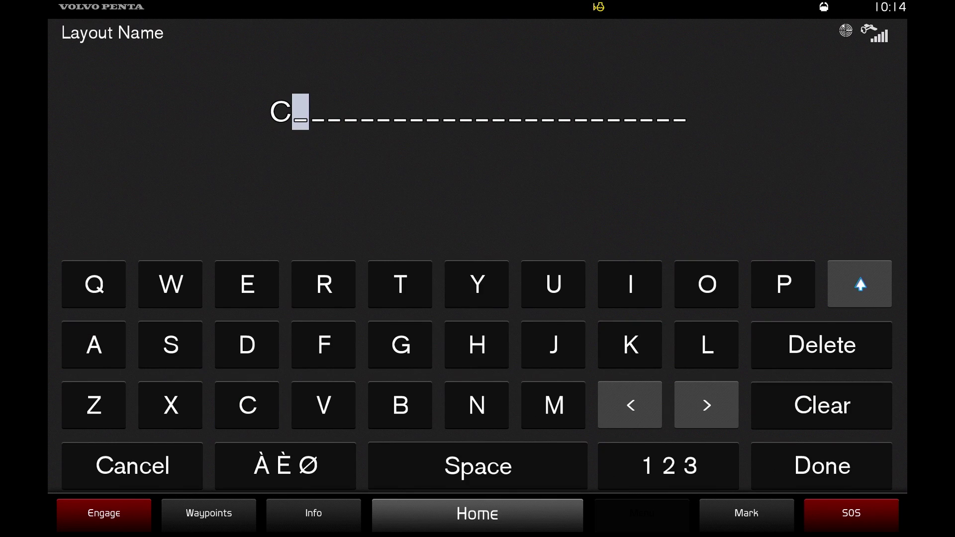
{"action": "type", "text": "RUIS"}
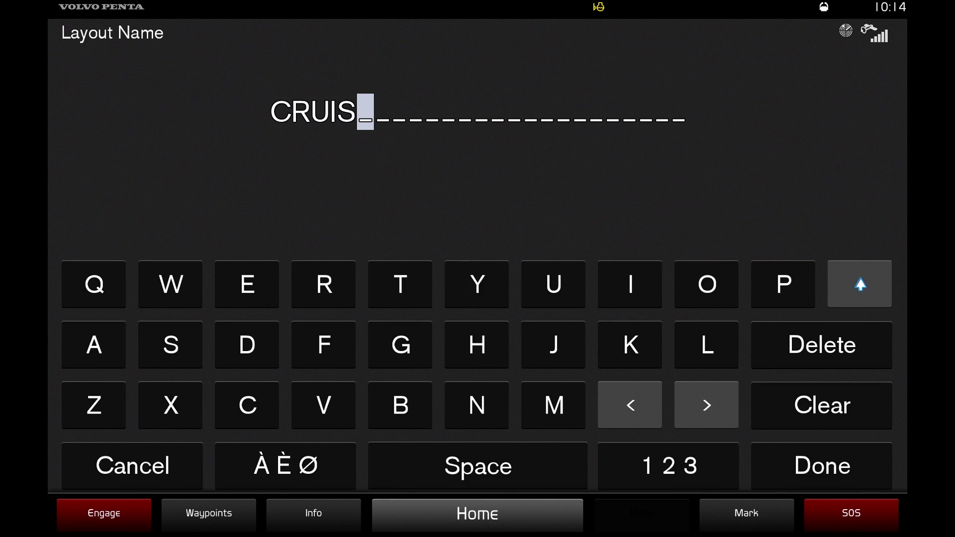
{"action": "type", "text": "ING"}
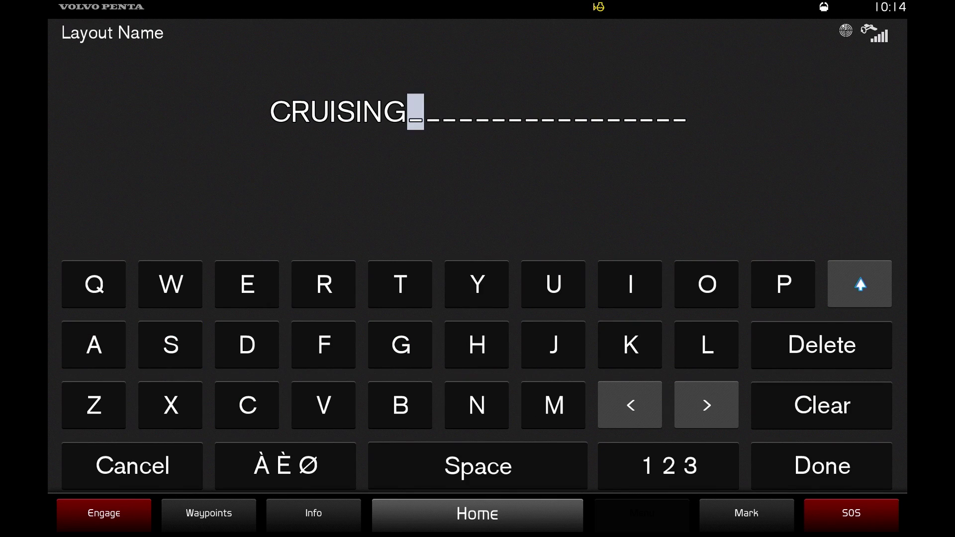
Confirm the new combo name CRUISING on the on-screen keyboard
{"action": "left_click", "coordinate": [822, 466]}
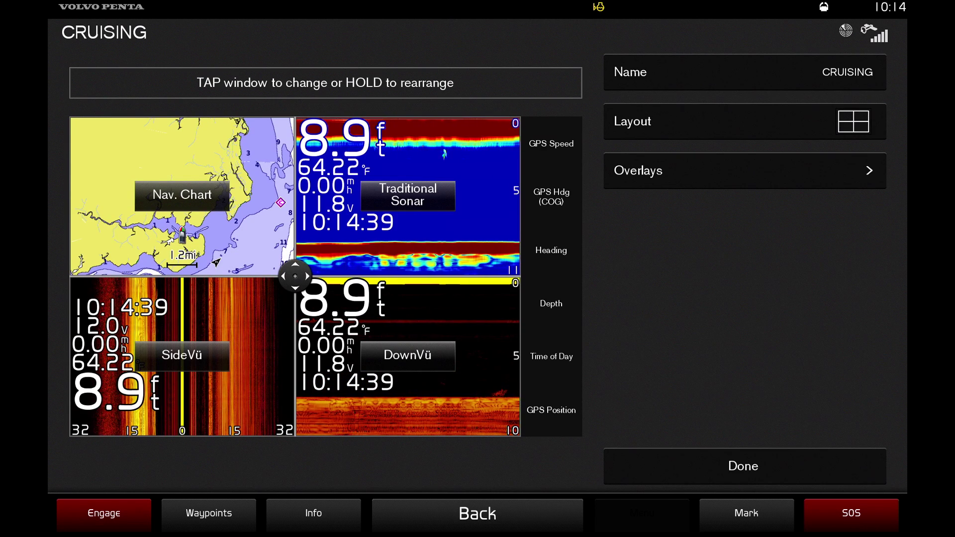
Choose a two-pane side-by-side layout and set the right pane to Traditional Sonar
{"action": "left_click", "coordinate": [745, 120]}
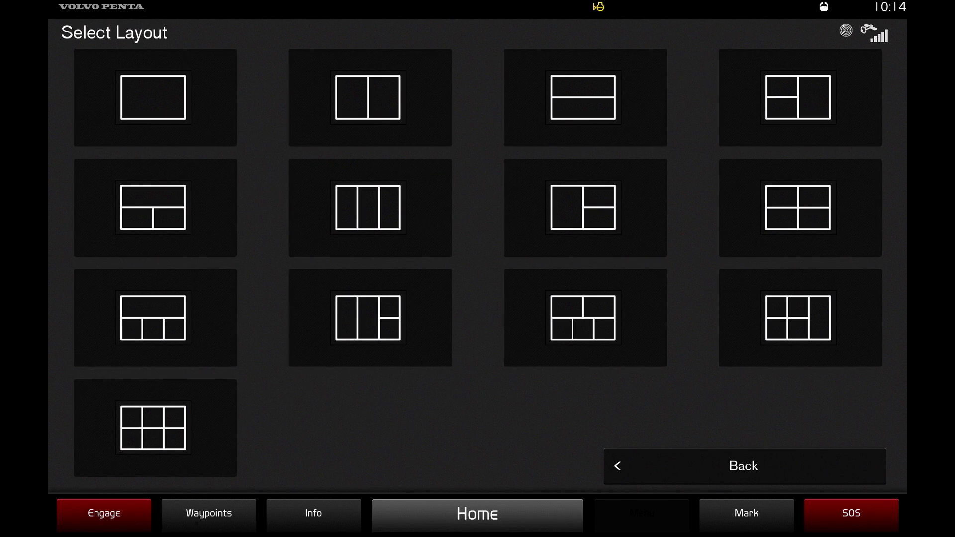
{"action": "left_click", "coordinate": [371, 97]}
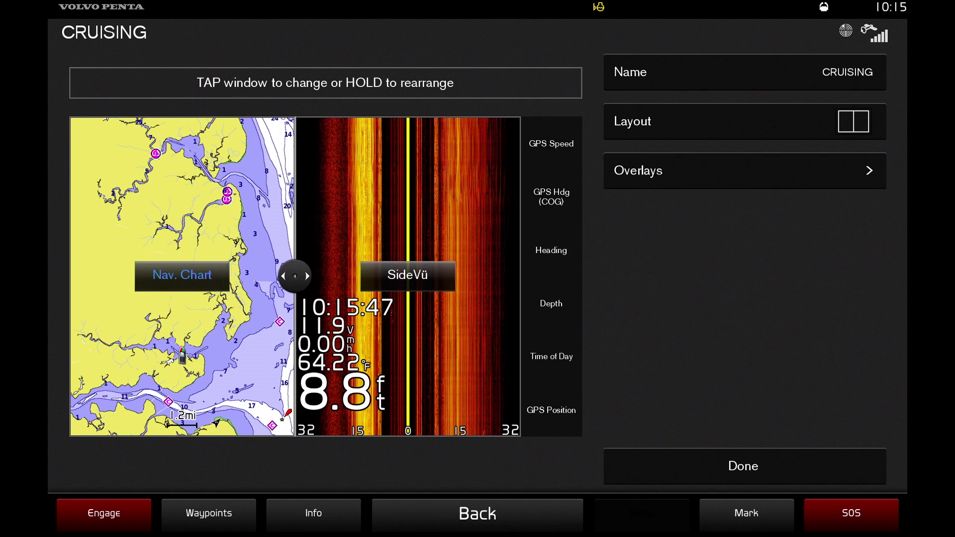
{"action": "left_click", "coordinate": [408, 276]}
{"action": "left_click", "coordinate": [746, 170]}
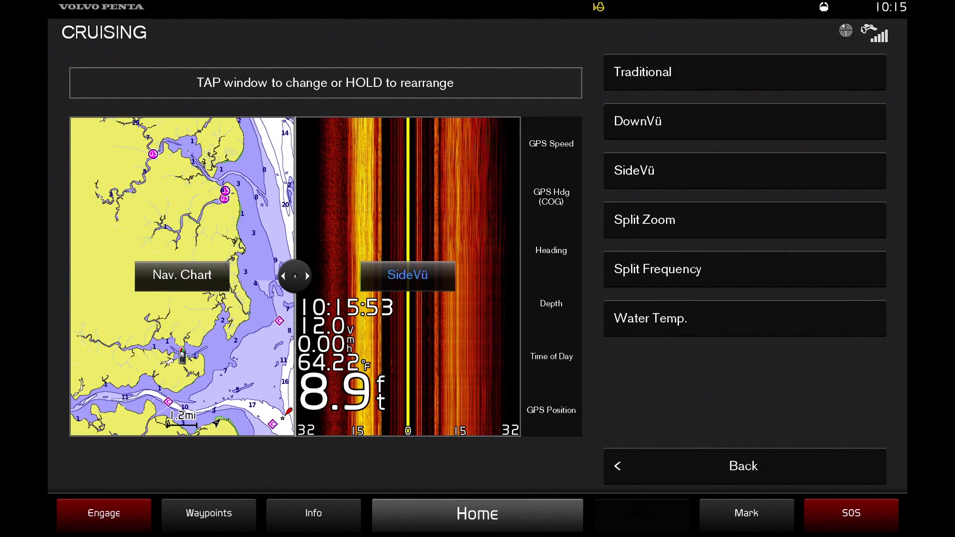
{"action": "left_click", "coordinate": [745, 72]}
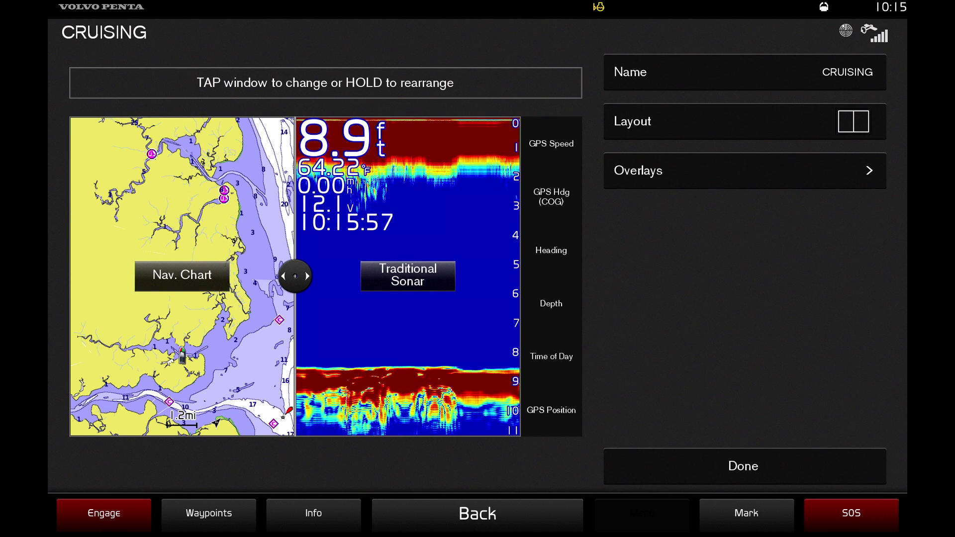
Replace the Nav. Chart pane with Radar Single Range
{"action": "left_click", "coordinate": [182, 275]}
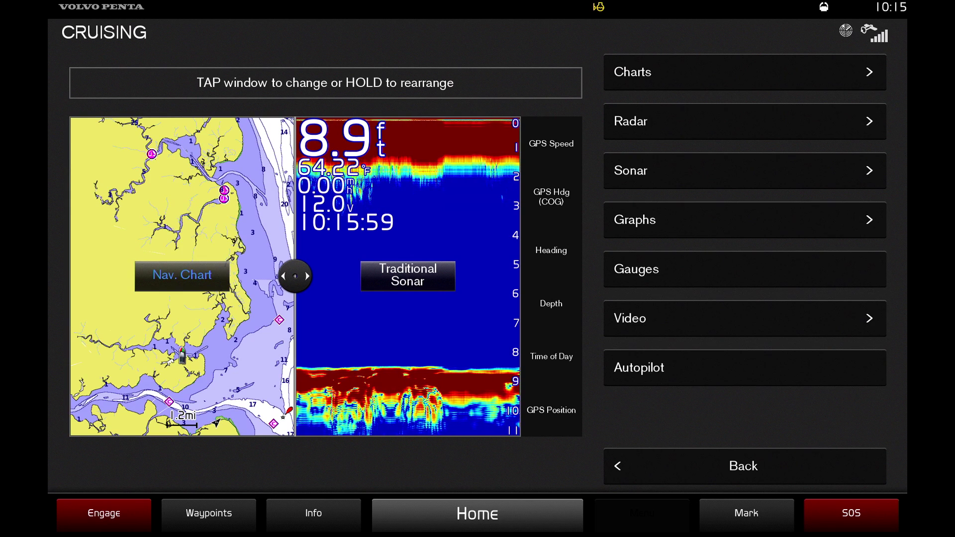
{"action": "left_click", "coordinate": [745, 121]}
{"action": "left_click", "coordinate": [745, 72]}
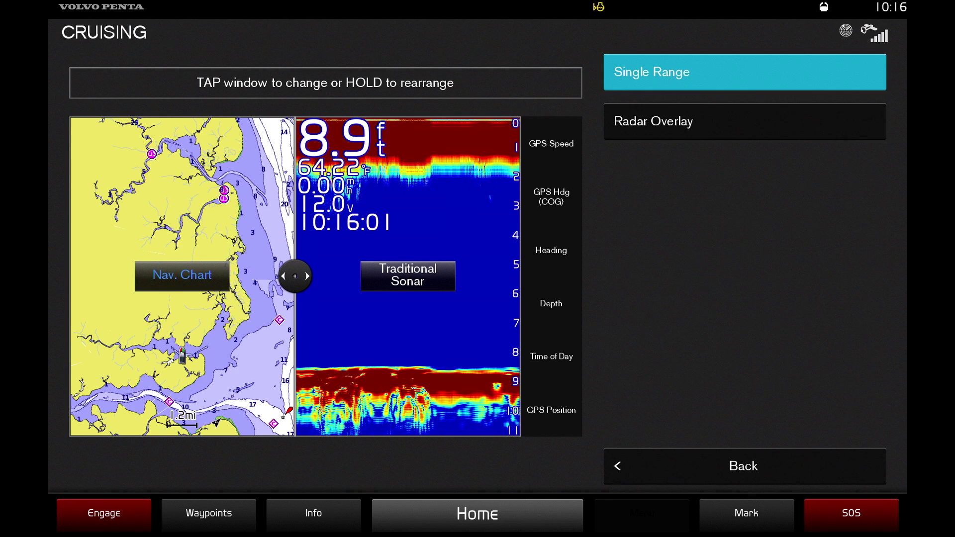
Switch to a 2x2 grid and start adding chart content to the empty upper-right pane
{"action": "left_click", "coordinate": [801, 208]}
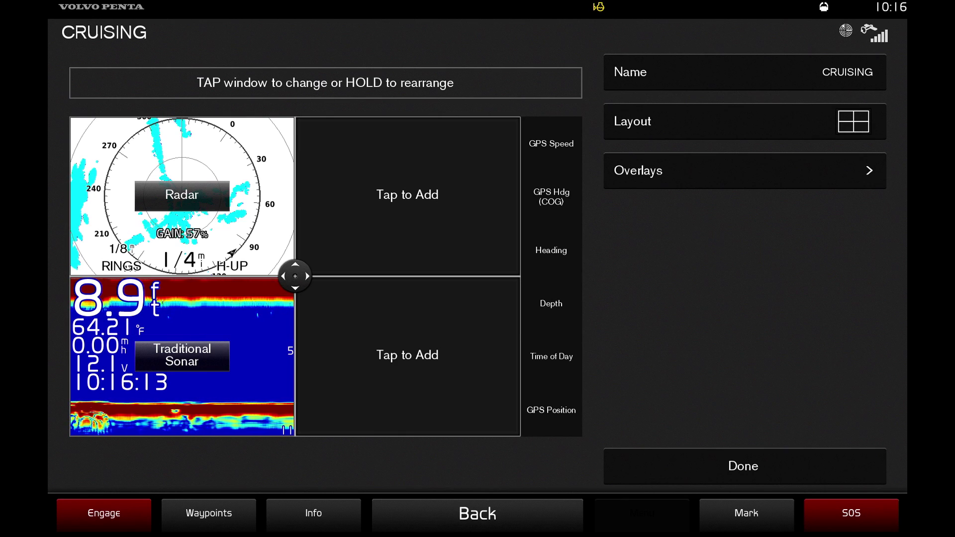
{"action": "left_click", "coordinate": [408, 195]}
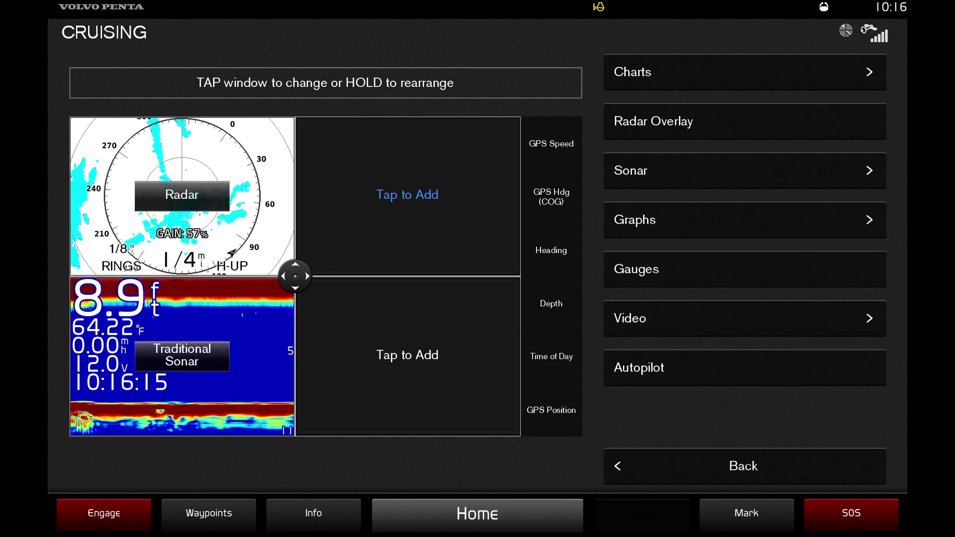
{"action": "left_click", "coordinate": [633, 72]}
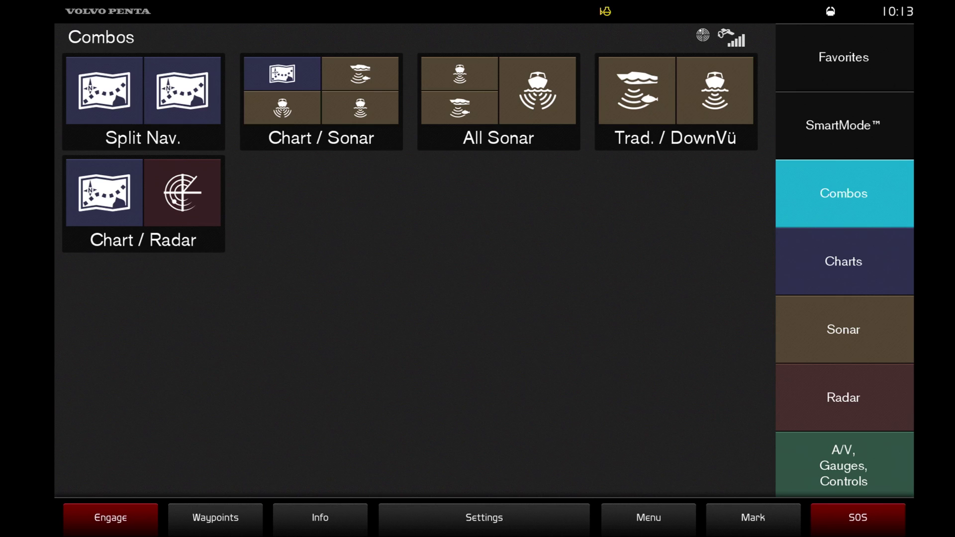
Add the Chart / Radar combo to Favorites and view the favorite layouts
{"action": "left_click", "coordinate": [143, 202]}
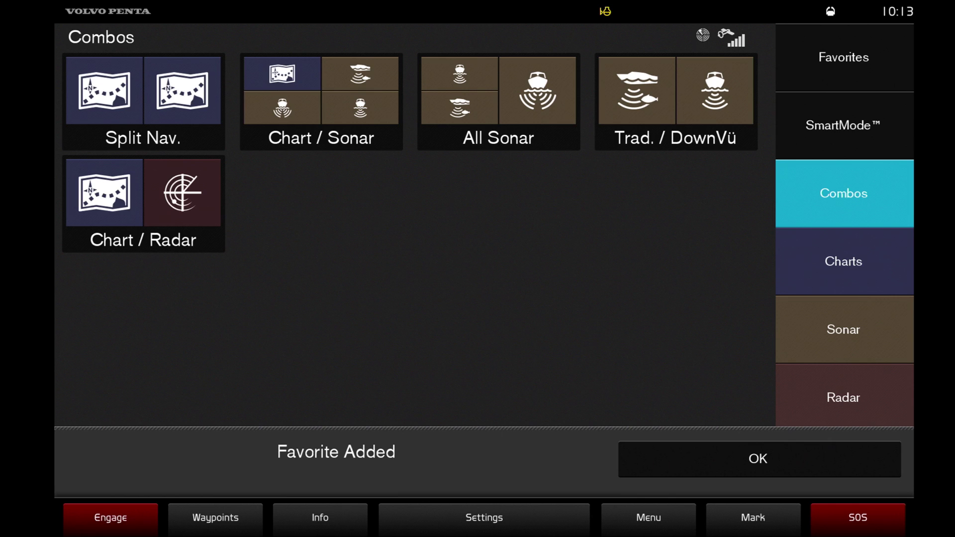
{"action": "left_click", "coordinate": [758, 459]}
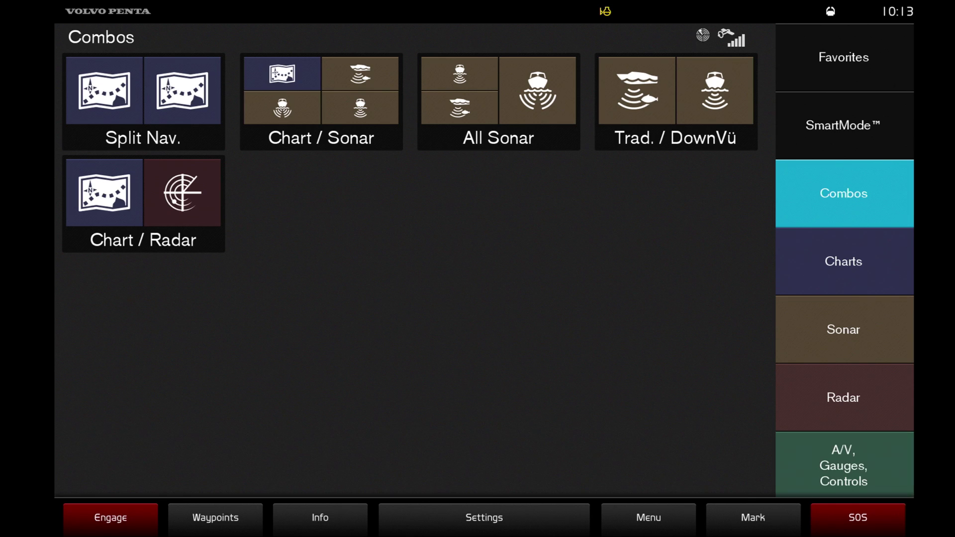
{"action": "left_click", "coordinate": [844, 57]}
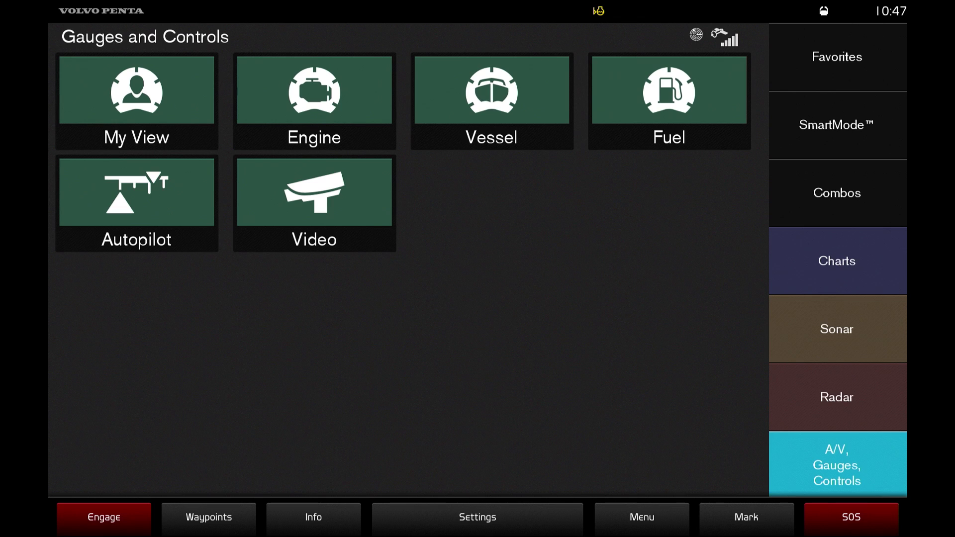
Open the gauge page and set the RPM gauge to show Fuel Tank Level
{"action": "key", "text": "Right"}
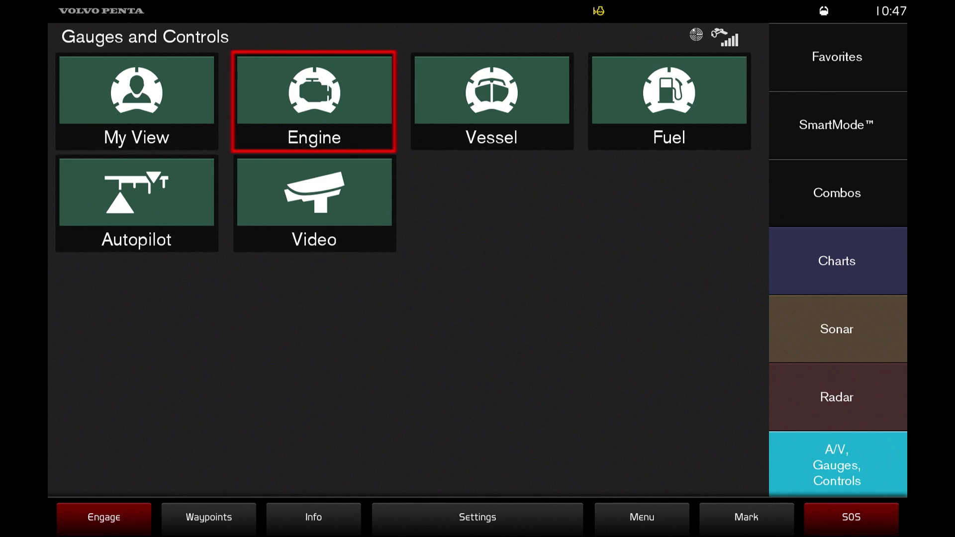
{"action": "key", "text": "Right"}
{"action": "key", "text": "Right"}
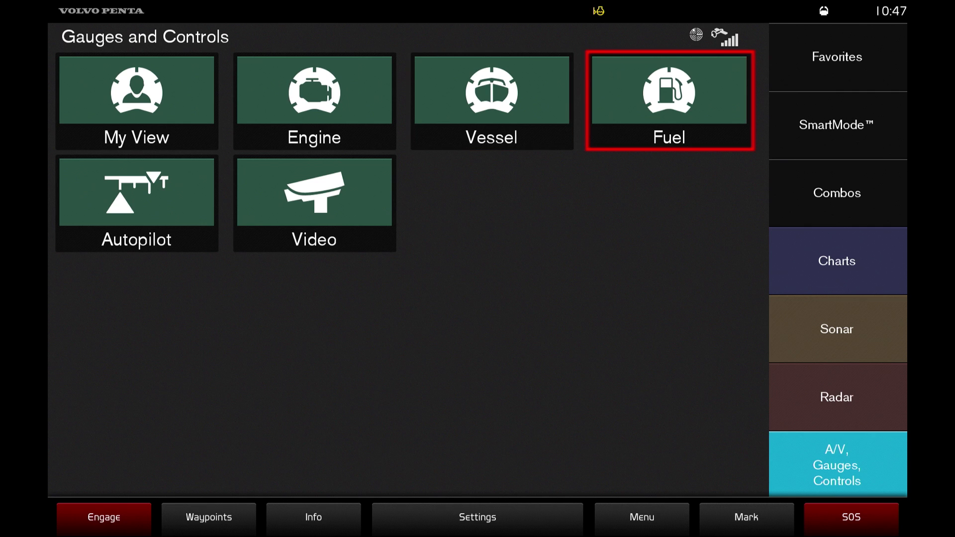
{"action": "key", "text": "Return"}
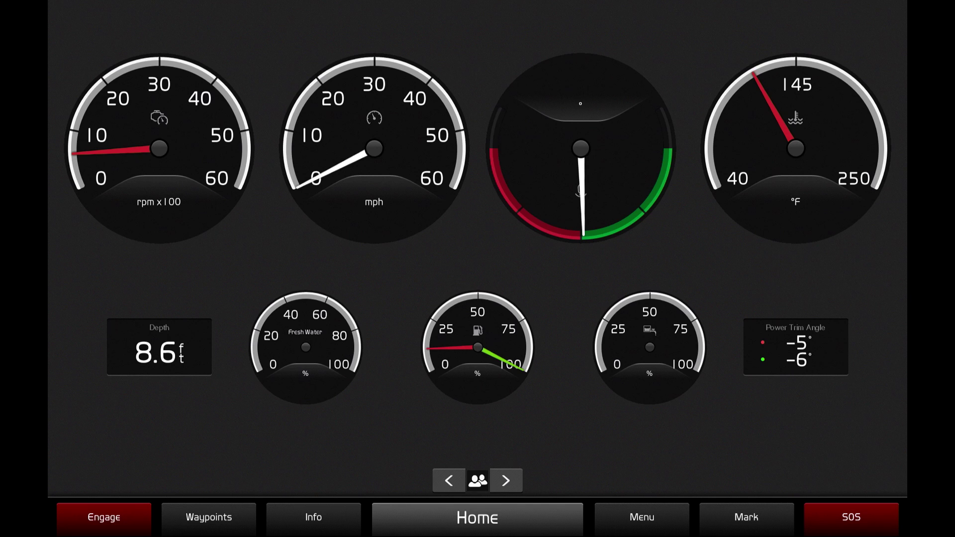
{"action": "key", "text": "Return"}
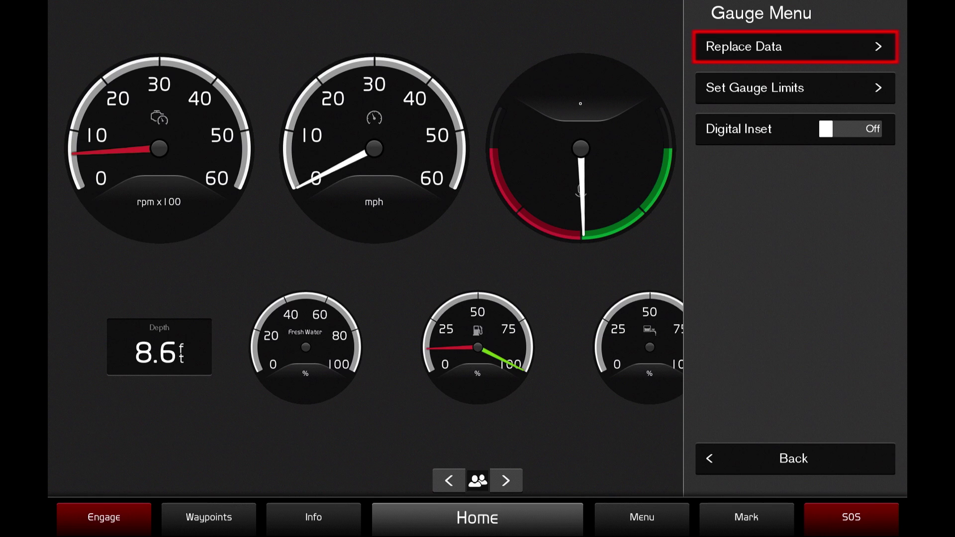
{"action": "key", "text": "Return"}
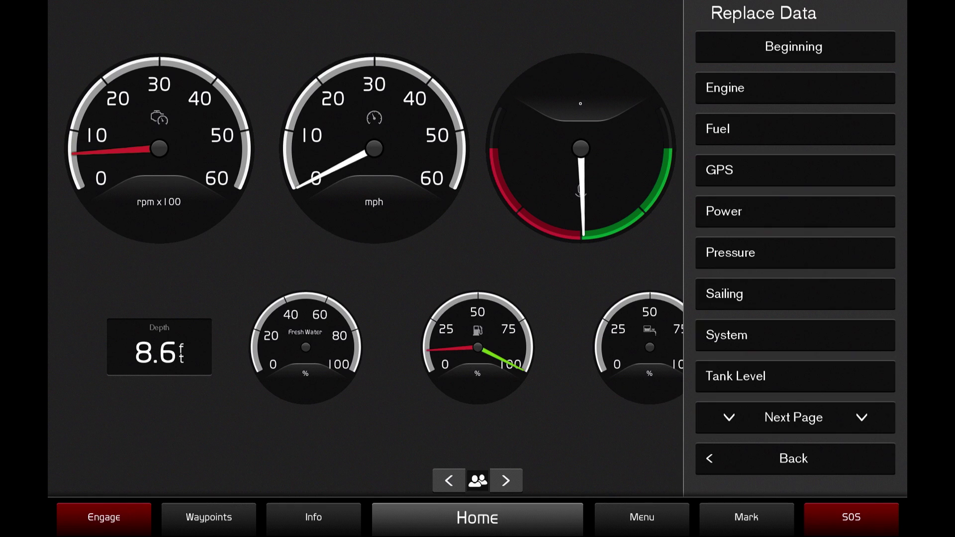
{"action": "key", "text": "Return"}
{"action": "key", "text": "Return"}
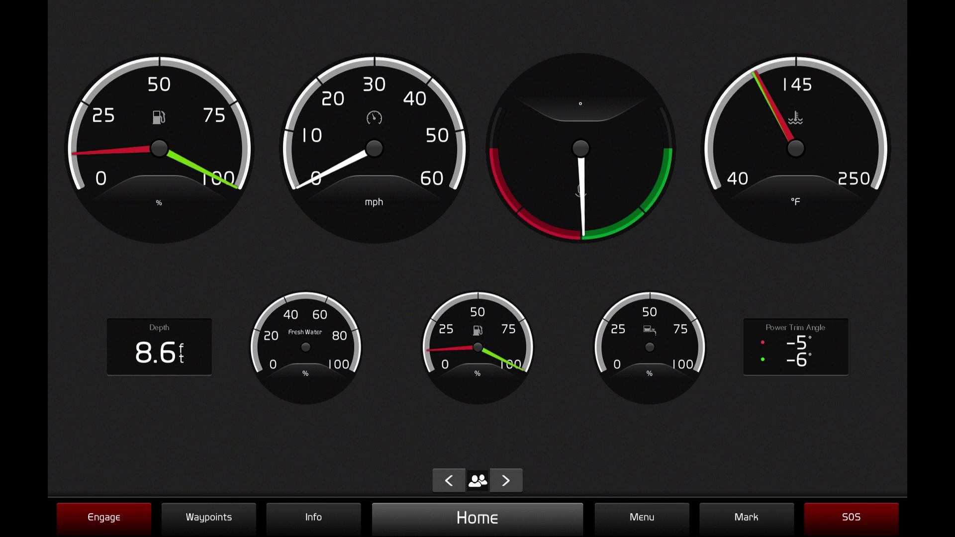
Enable the Digital Inset readout on the fuel tank gauge and the speedometer
{"action": "key", "text": "Return"}
{"action": "key", "text": "Down"}
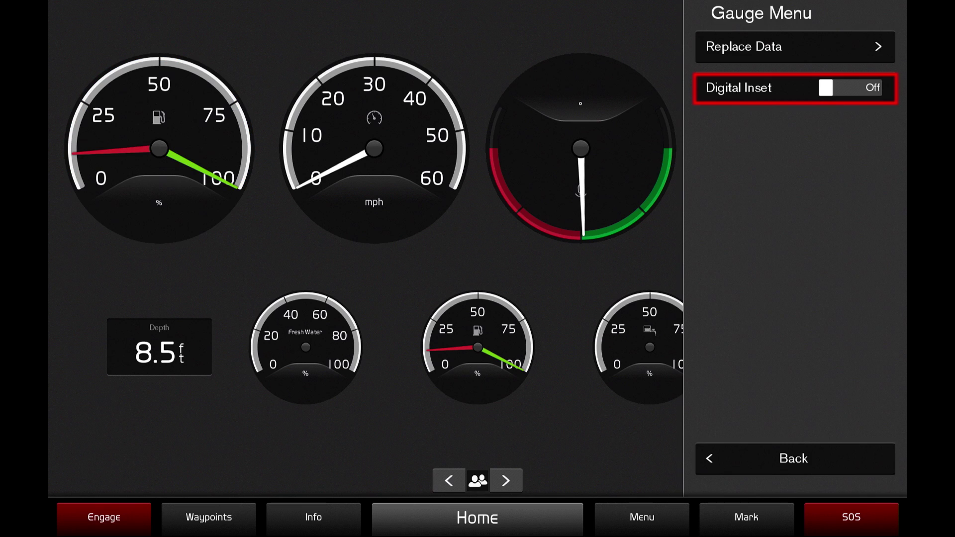
{"action": "key", "text": "Return"}
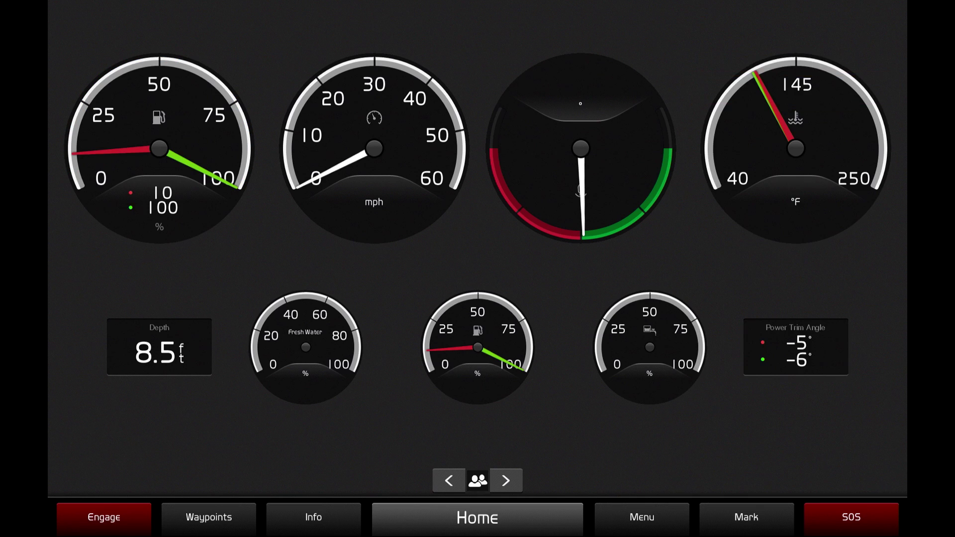
{"action": "key", "text": "Right"}
{"action": "key", "text": "Return"}
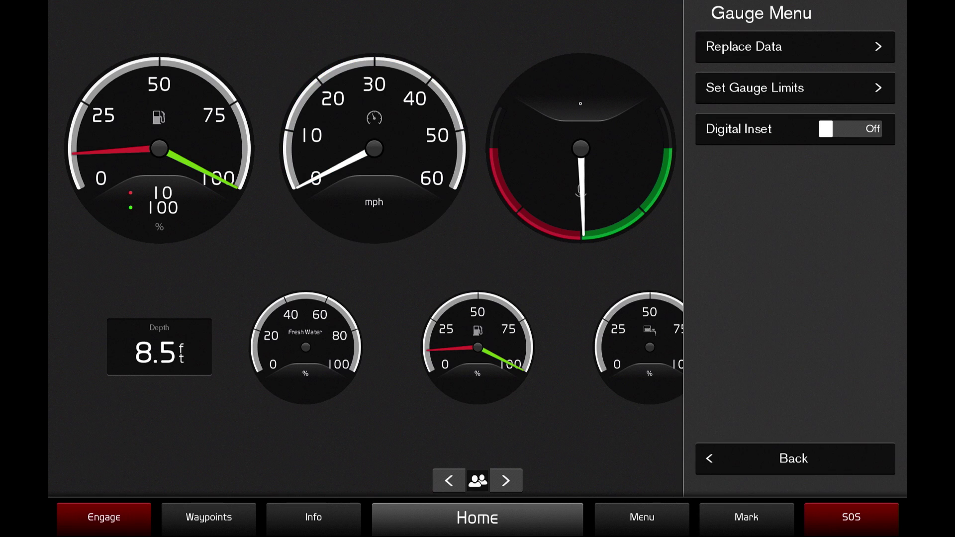
{"action": "key", "text": "Return"}
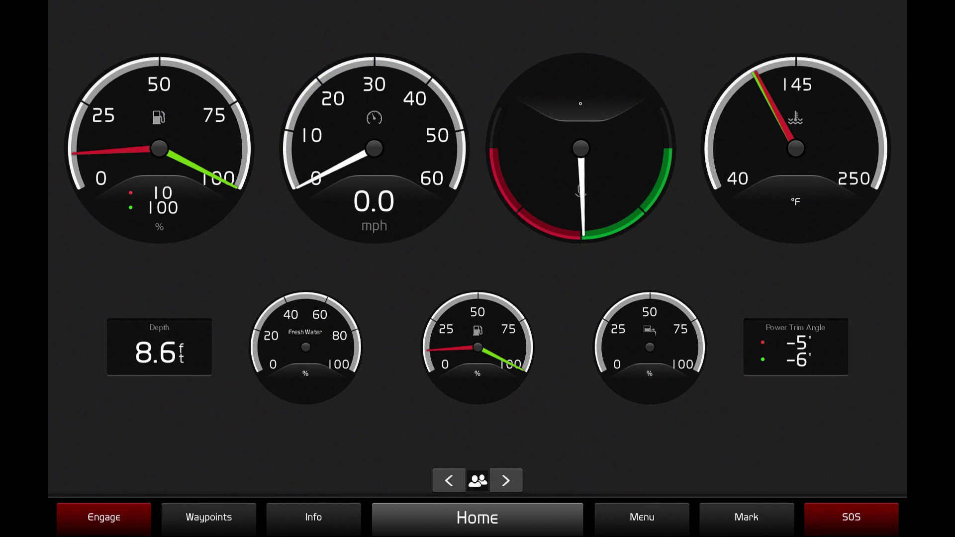
Review Replace Gauge Data and the Change Layout choices without changing anything
{"action": "key", "text": "Down"}
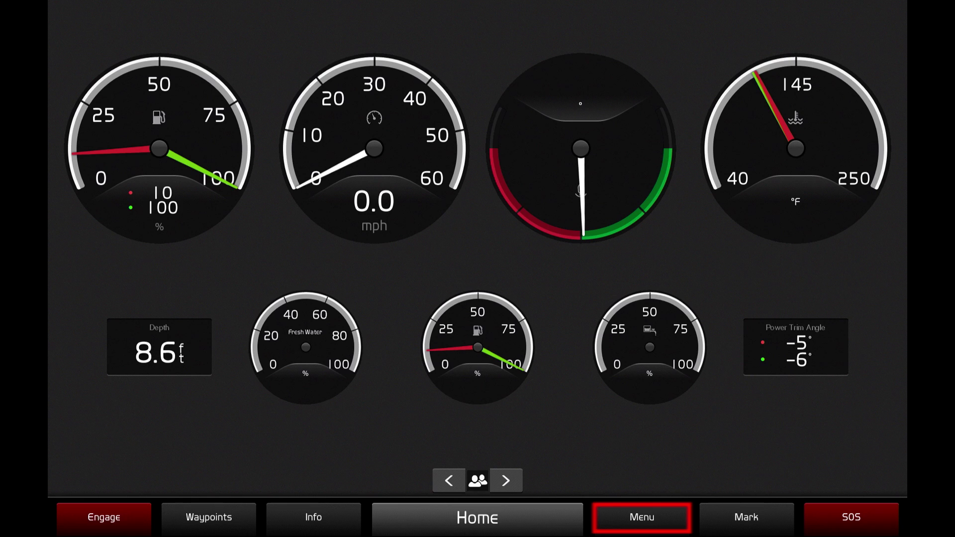
{"action": "key", "text": "Return"}
{"action": "key", "text": "Down"}
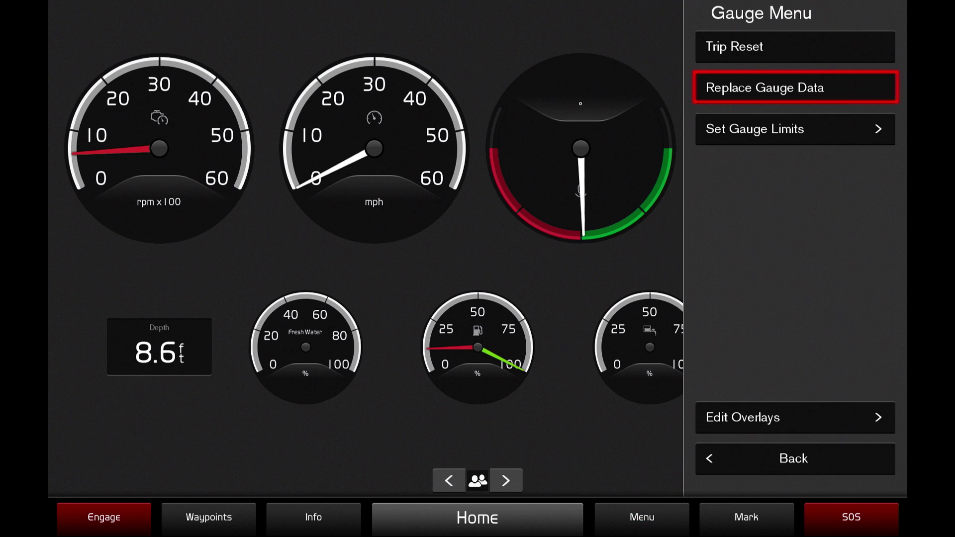
{"action": "key", "text": "Return"}
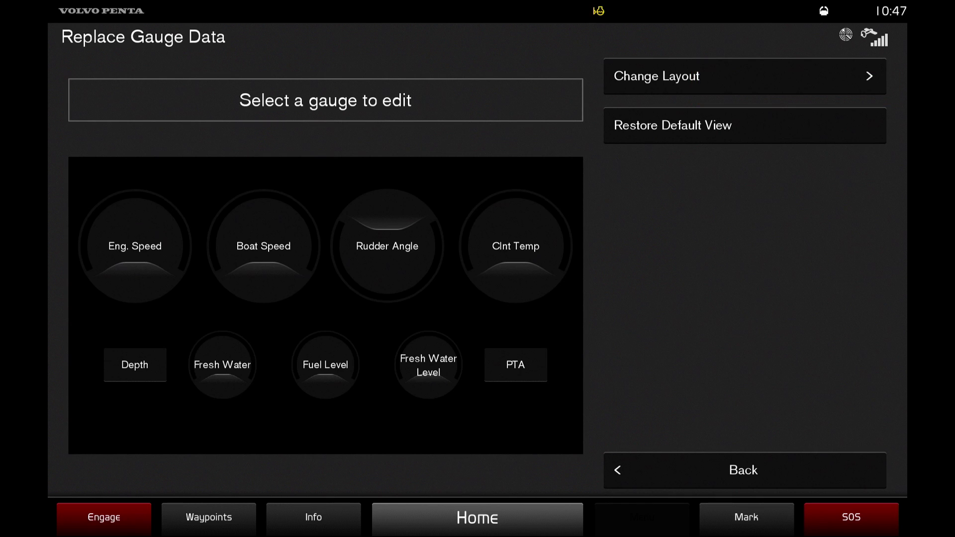
{"action": "key", "text": "Down"}
{"action": "key", "text": "Return"}
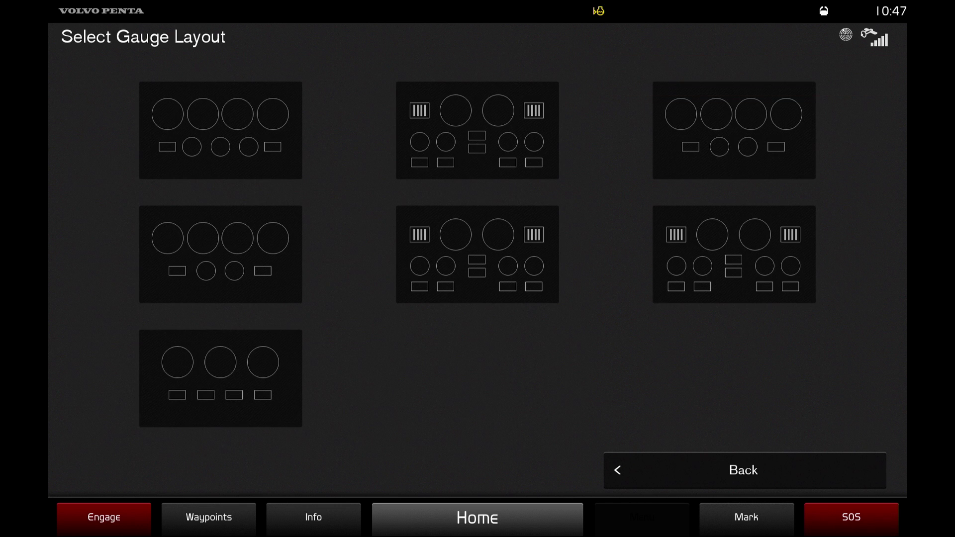
{"action": "key", "text": "Escape"}
Leave the gauge settings and return to the Gauges and Controls home screen
{"action": "key", "text": "Down"}
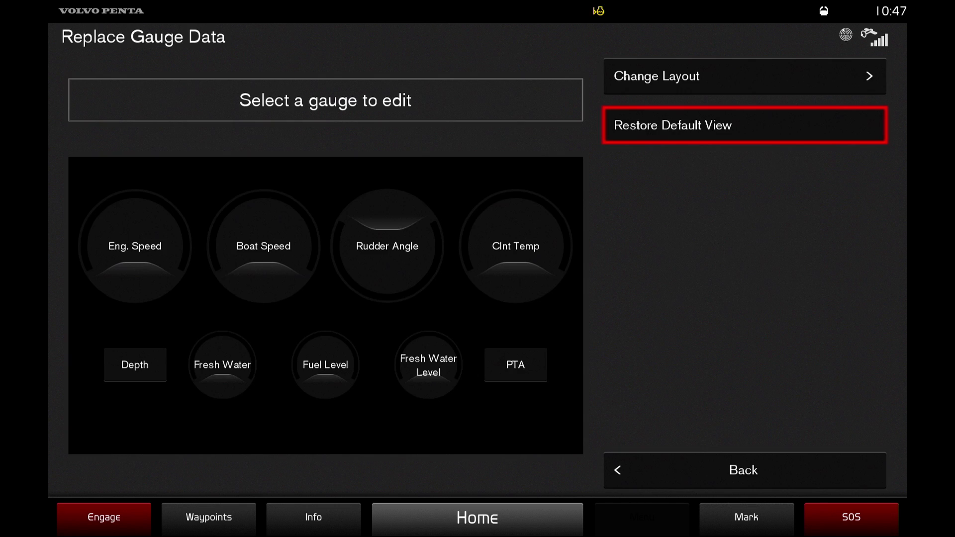
{"action": "key", "text": "Down"}
{"action": "key", "text": "Return"}
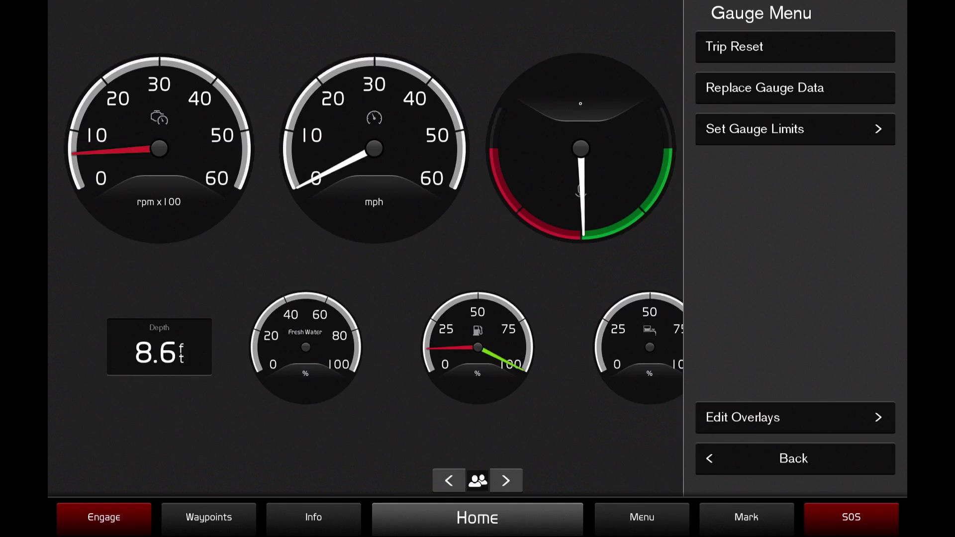
{"action": "key", "text": "Escape"}
{"action": "key", "text": "Home"}
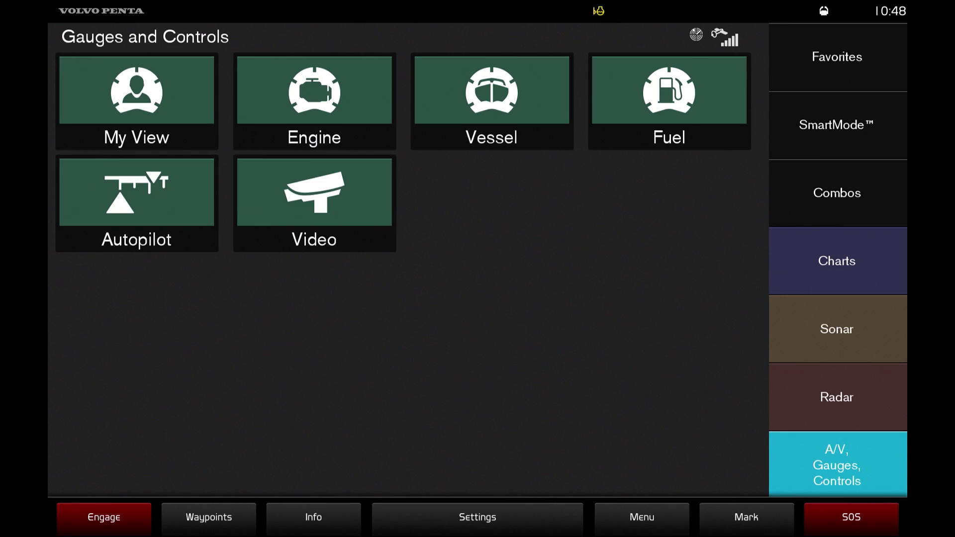
Start rearranging home screen tiles via Menu > Rearrange, picking up the Fuel tile
{"action": "key", "text": "Menu"}
{"action": "key", "text": "Return"}
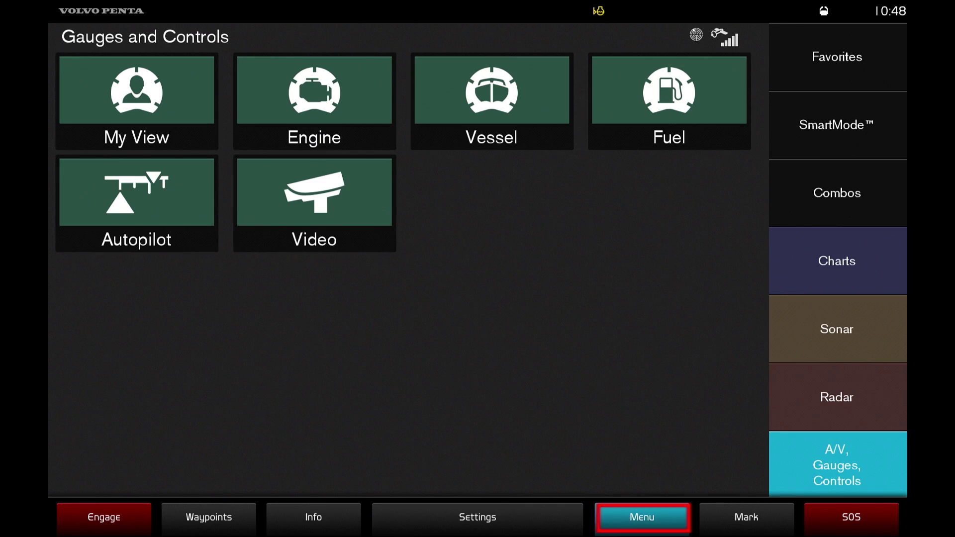
{"action": "key", "text": "Return"}
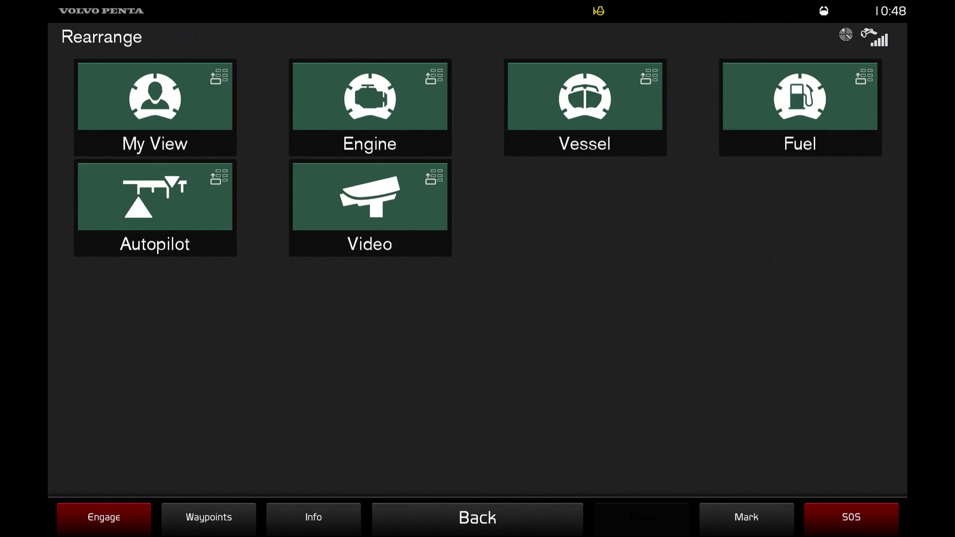
{"action": "key", "text": "Return"}
{"action": "key", "text": "Return"}
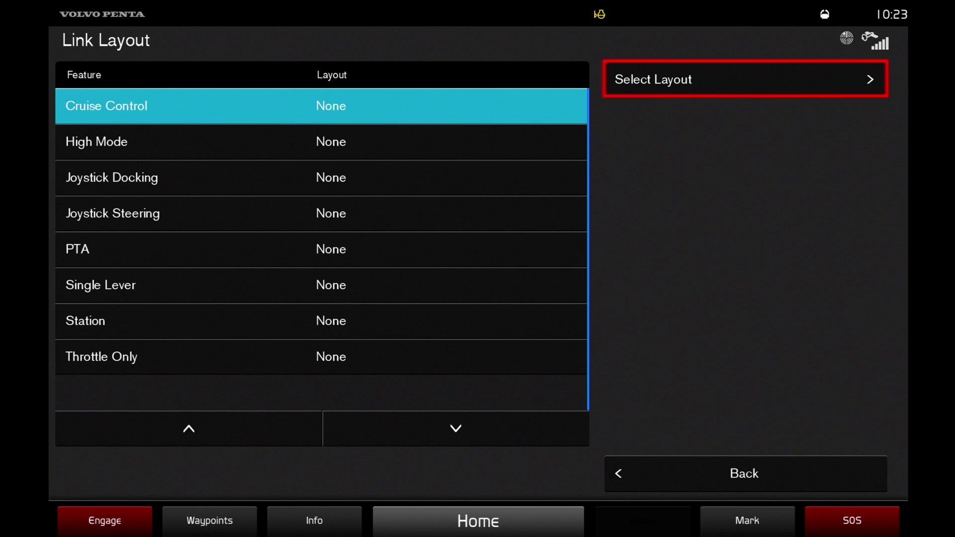
Select the Cruising layout for Cruise Control and dismiss the Docking mode notice
{"action": "key", "text": "Return"}
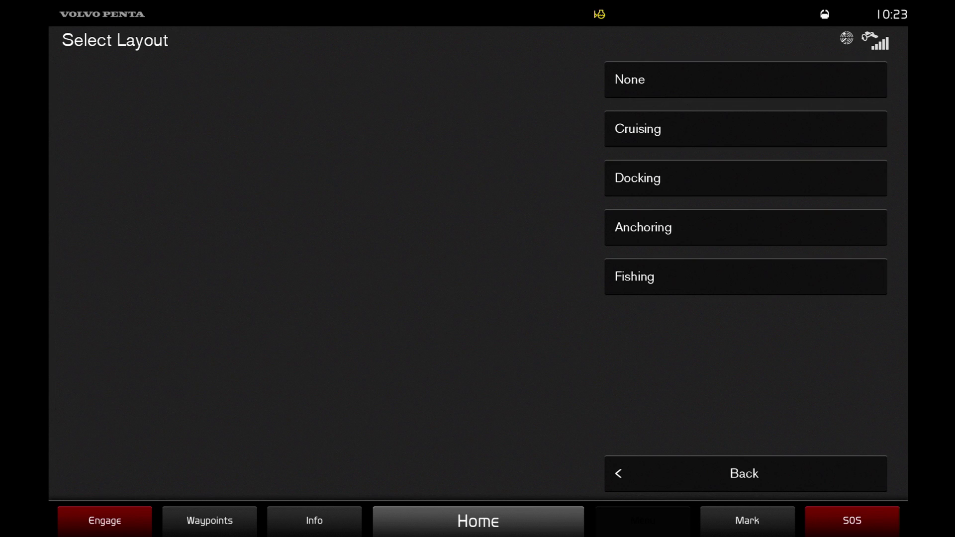
{"action": "key", "text": "Down"}
{"action": "key", "text": "Return"}
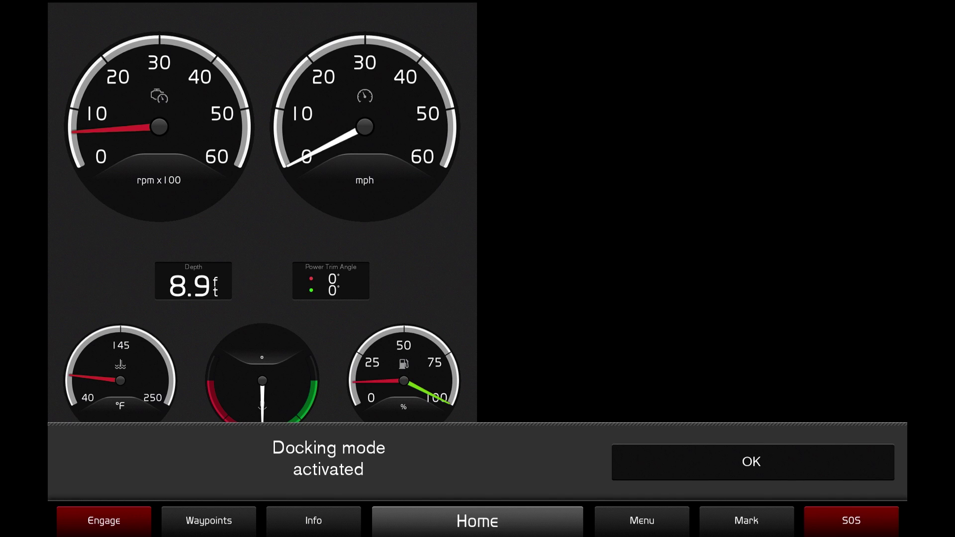
{"action": "key", "text": "Home"}
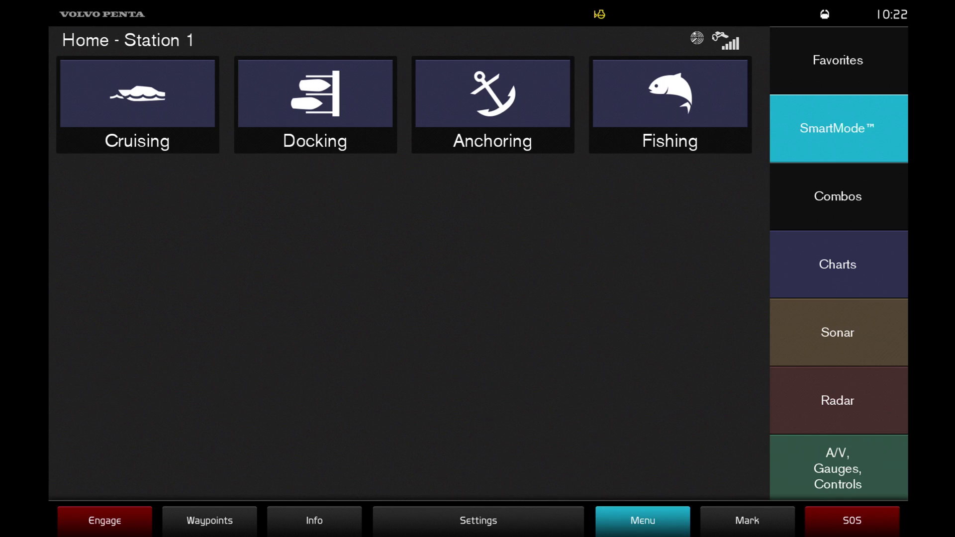
Place a Radar Single Range view in the CRUISING combo's empty top-right window
{"action": "key", "text": "Menu"}
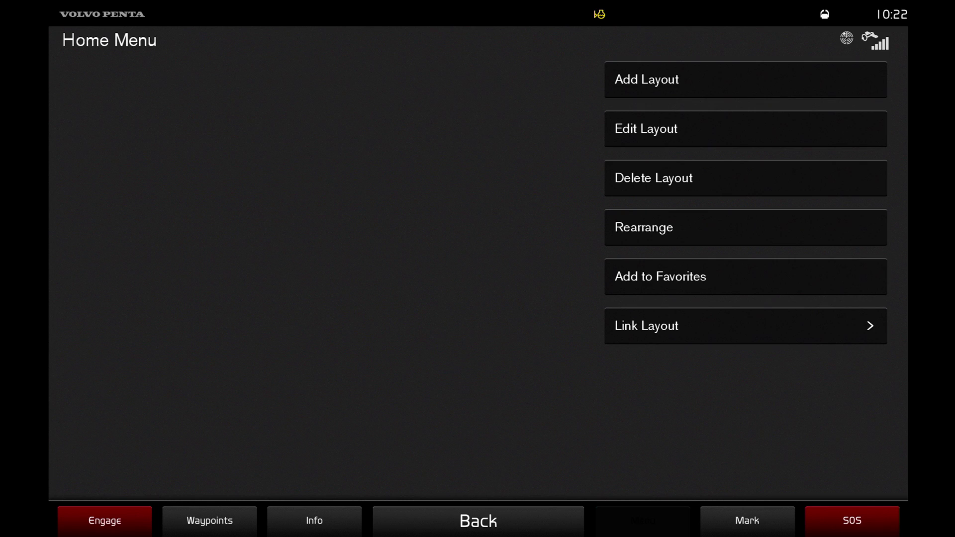
{"action": "key", "text": "Return"}
{"action": "key", "text": "Down"}
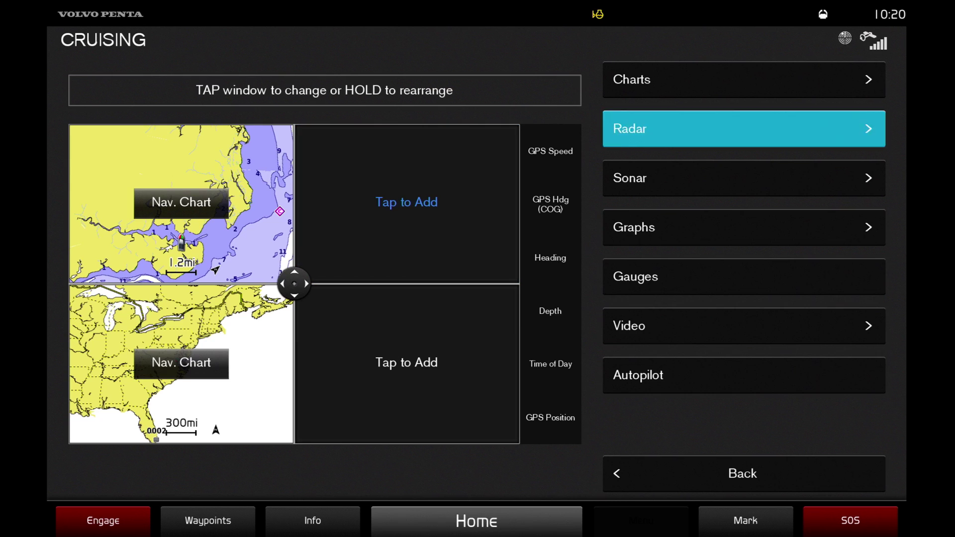
{"action": "key", "text": "Return"}
{"action": "key", "text": "Down"}
{"action": "key", "text": "Return"}
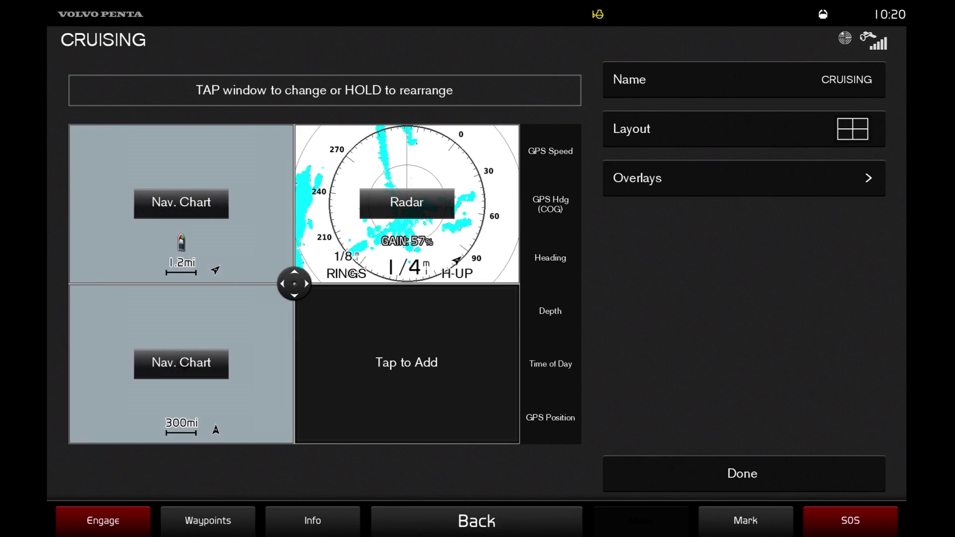